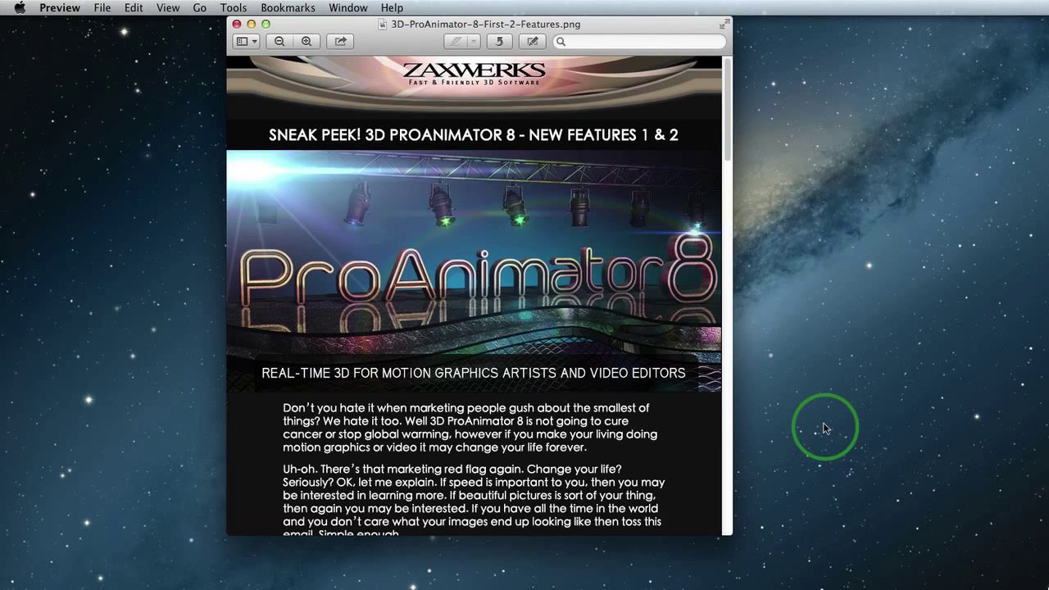
left_click_drag(726, 145, 727, 268)
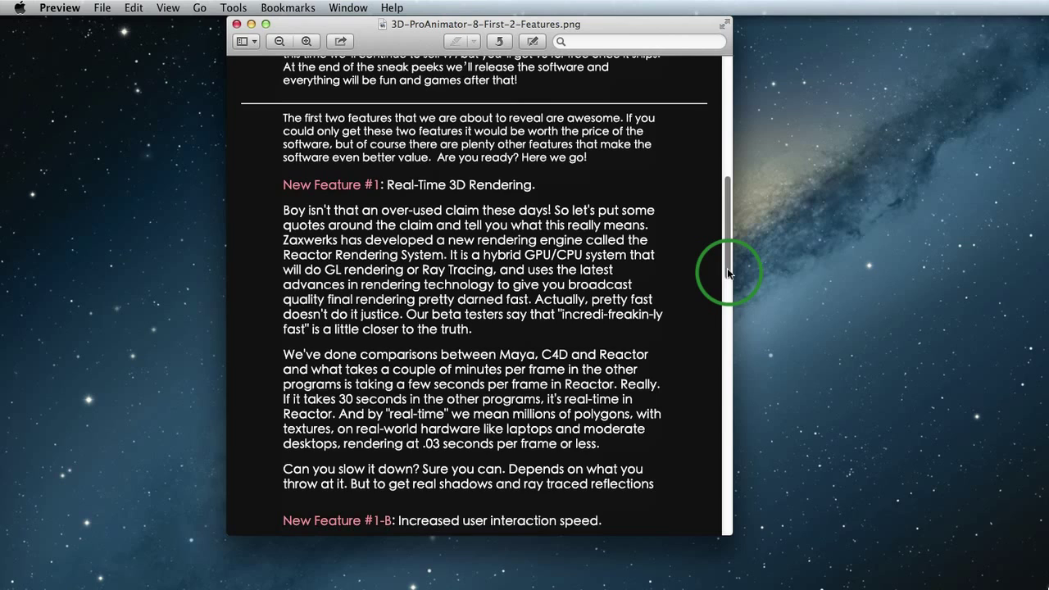
left_click_drag(727, 268, 723, 353)
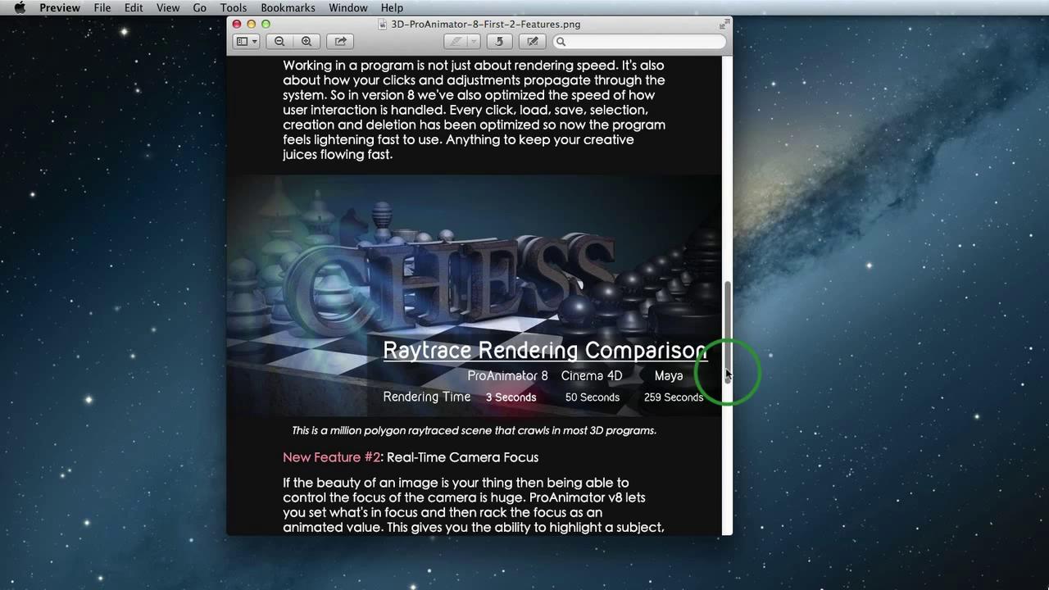
mouse_move(725, 374)
left_mouse_down()
mouse_move(725, 453)
mouse_move(685, 406)
left_mouse_up()
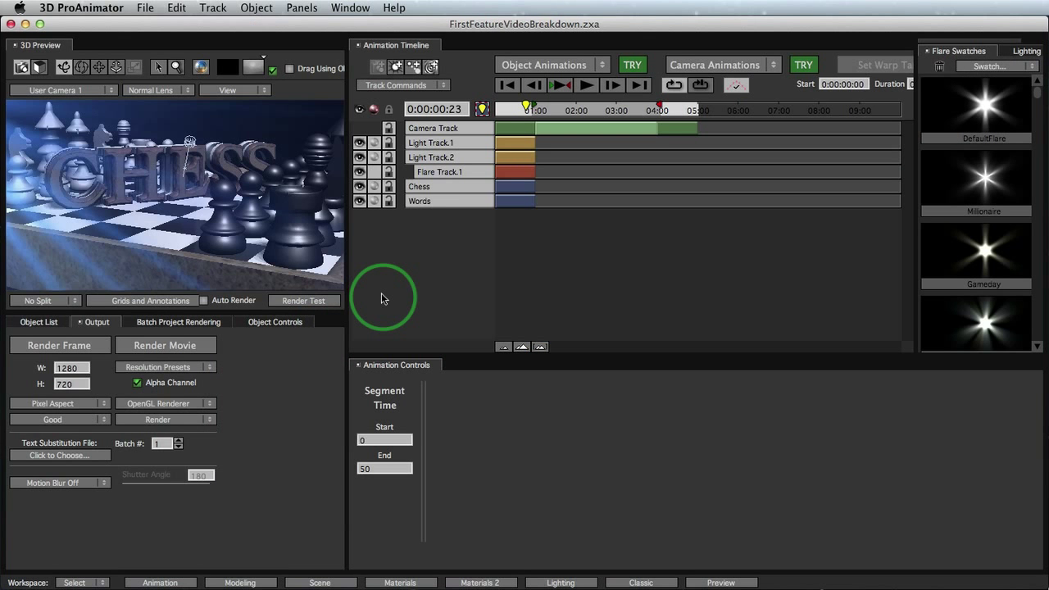
Step: Enable Auto Render and orbit the camera around the chessboard and CHESS letters
mouse_move(281, 199)
left_mouse_down()
mouse_move(209, 218)
mouse_move(334, 205)
left_mouse_up()
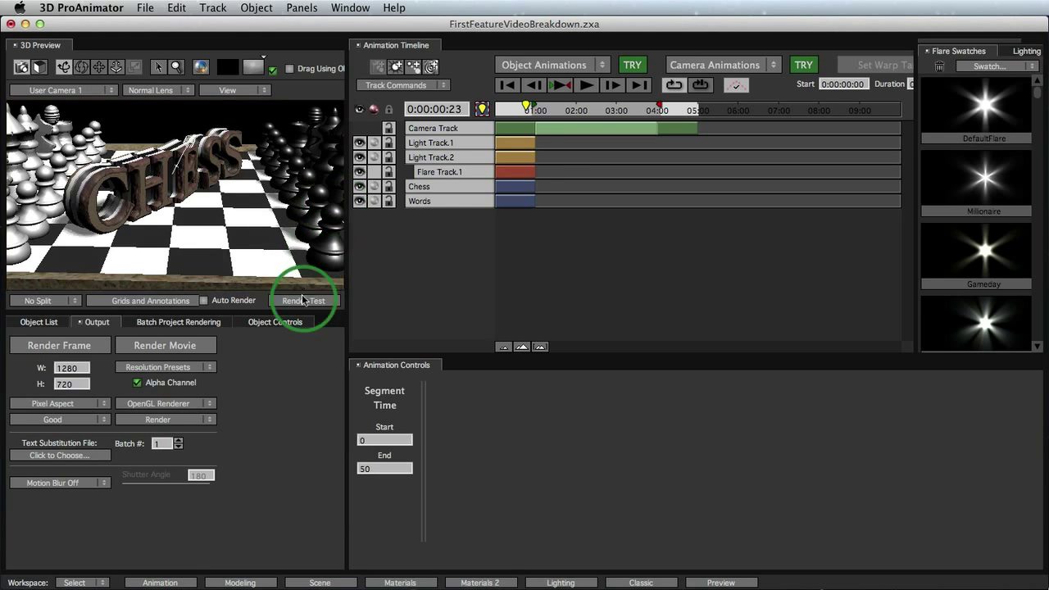
left_click(240, 303)
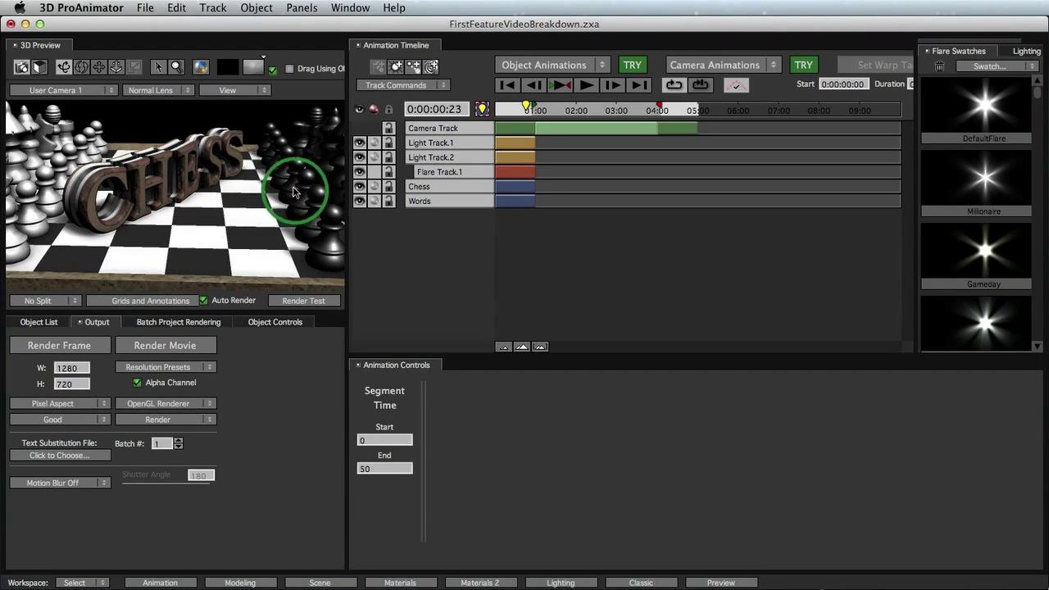
mouse_move(292, 182)
left_mouse_down()
mouse_move(187, 204)
mouse_move(169, 222)
mouse_move(217, 219)
mouse_move(286, 159)
mouse_move(328, 218)
mouse_move(344, 216)
mouse_move(112, 199)
mouse_move(131, 114)
mouse_move(143, 215)
mouse_move(282, 212)
mouse_move(227, 218)
mouse_move(192, 183)
mouse_move(91, 173)
mouse_move(104, 175)
left_mouse_up()
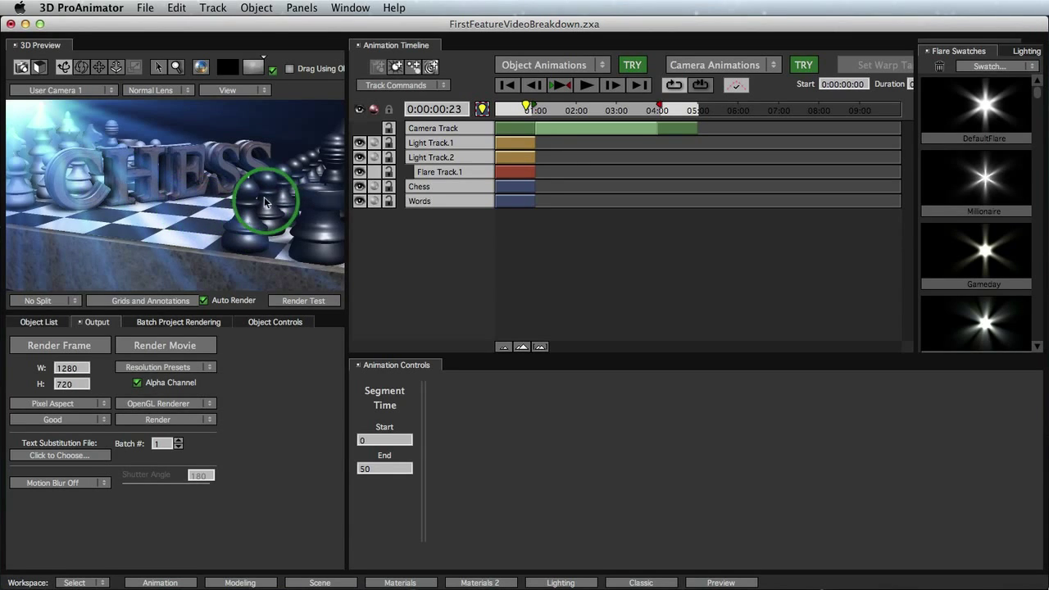
left_click(238, 209)
left_click_drag(234, 211, 253, 219)
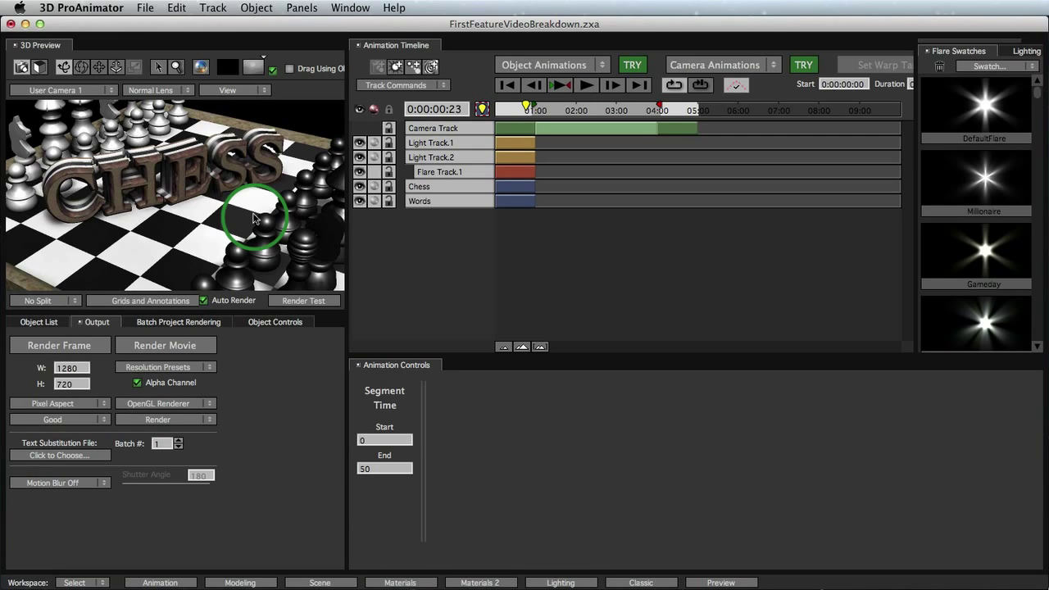
Step: Switch the chess scene preview from the OpenGL renderer to Ray Tracer
left_click(191, 404)
left_click(180, 429)
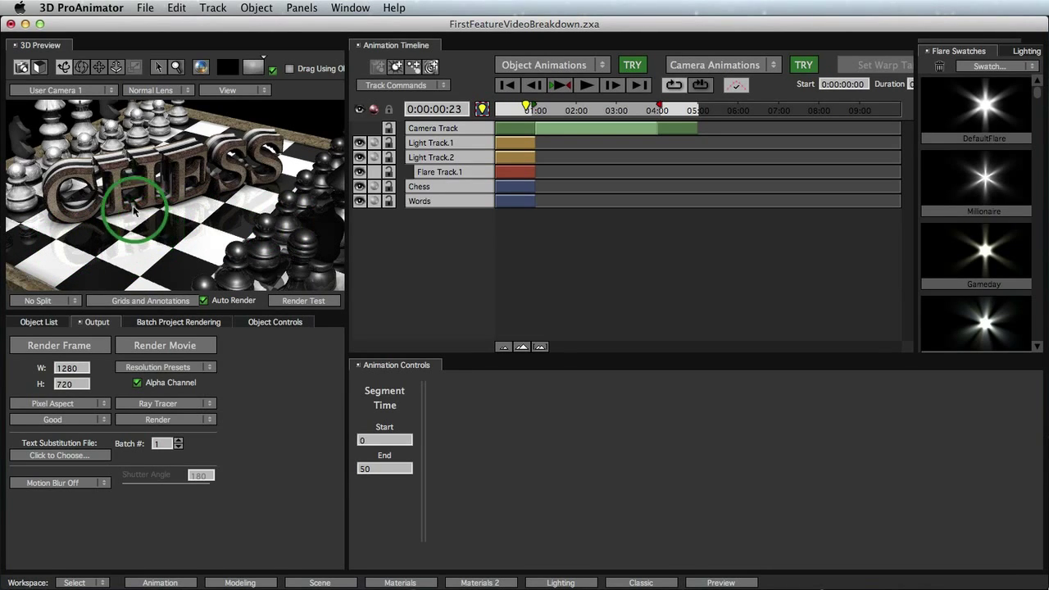
Step: Move the camera in close to the wooden letters and across the reflective checkerboard
mouse_move(127, 234)
left_mouse_down()
mouse_move(235, 230)
mouse_move(228, 217)
left_mouse_up()
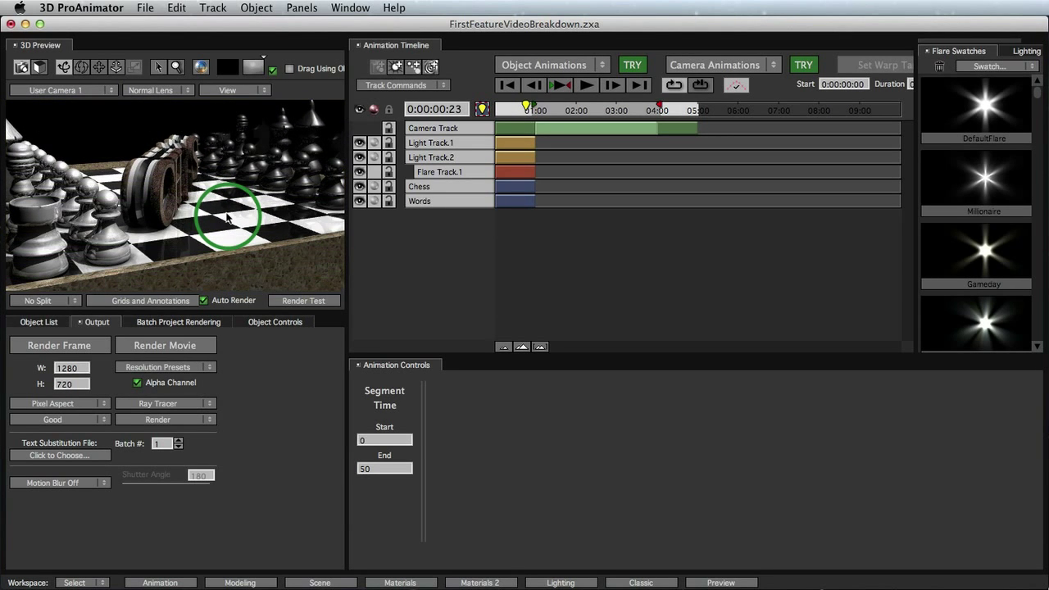
mouse_move(228, 217)
left_mouse_down()
mouse_move(232, 231)
mouse_move(227, 140)
mouse_move(228, 179)
mouse_move(164, 168)
mouse_move(234, 222)
mouse_move(128, 199)
mouse_move(218, 234)
mouse_move(137, 112)
mouse_move(293, 164)
mouse_move(417, 241)
mouse_move(400, 249)
left_mouse_up()
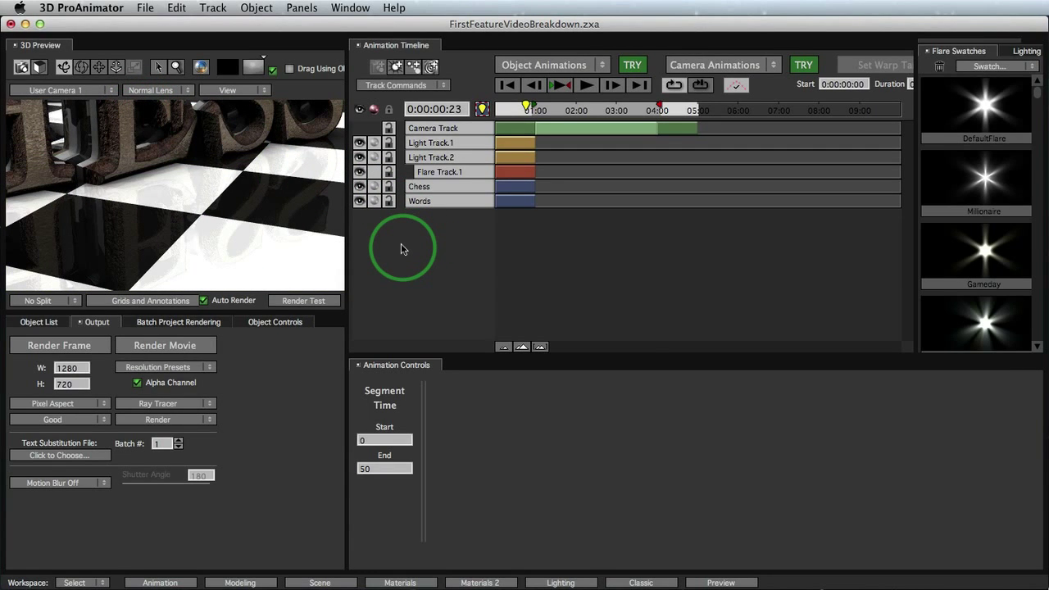
left_click_drag(403, 249, 365, 264)
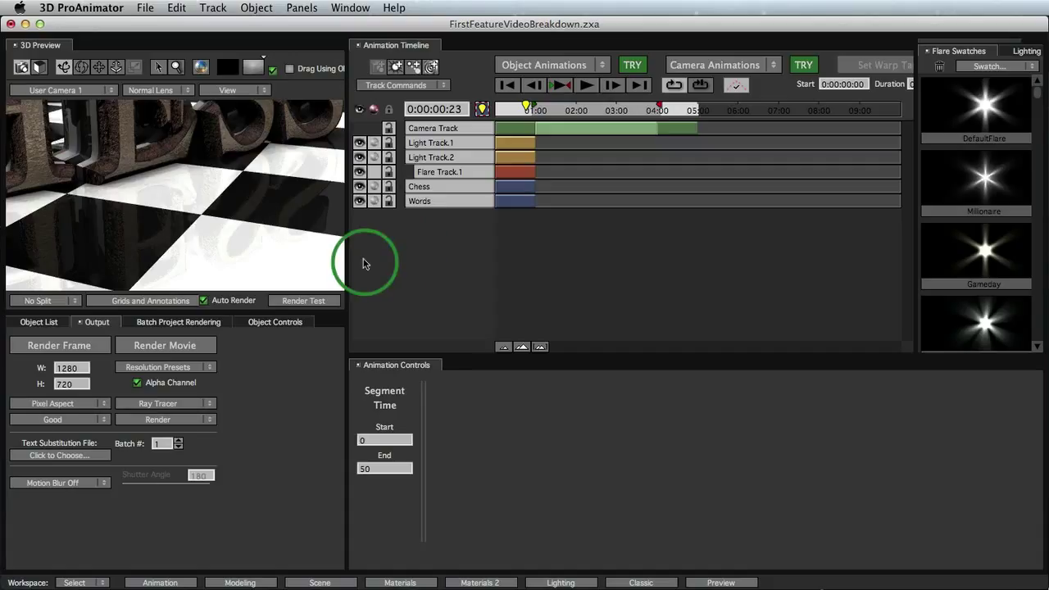
left_click_drag(365, 263, 312, 223)
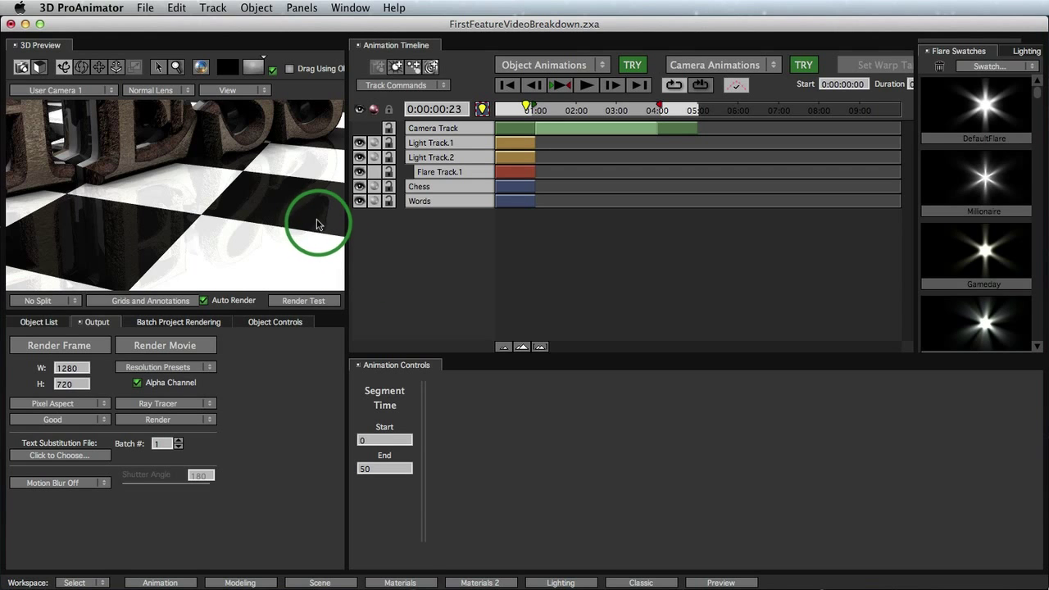
mouse_move(312, 223)
left_mouse_down()
mouse_move(207, 204)
mouse_move(201, 190)
mouse_move(196, 213)
mouse_move(417, 256)
left_mouse_up()
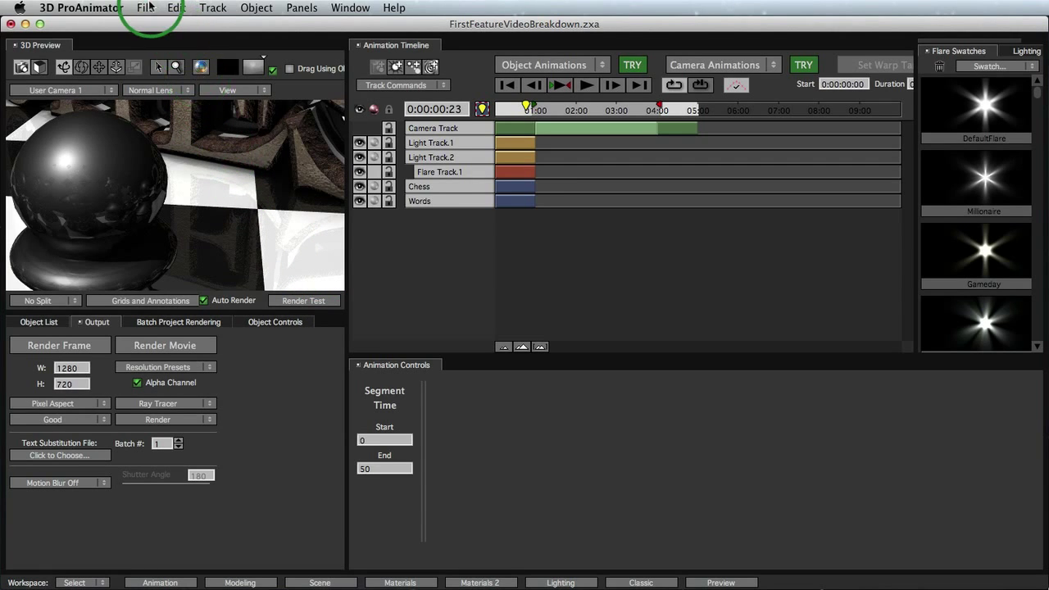
Step: Open the recent scene SecondFeatureBreakdown.zxa without saving the chess scene
left_click(146, 8)
mouse_move(177, 53)
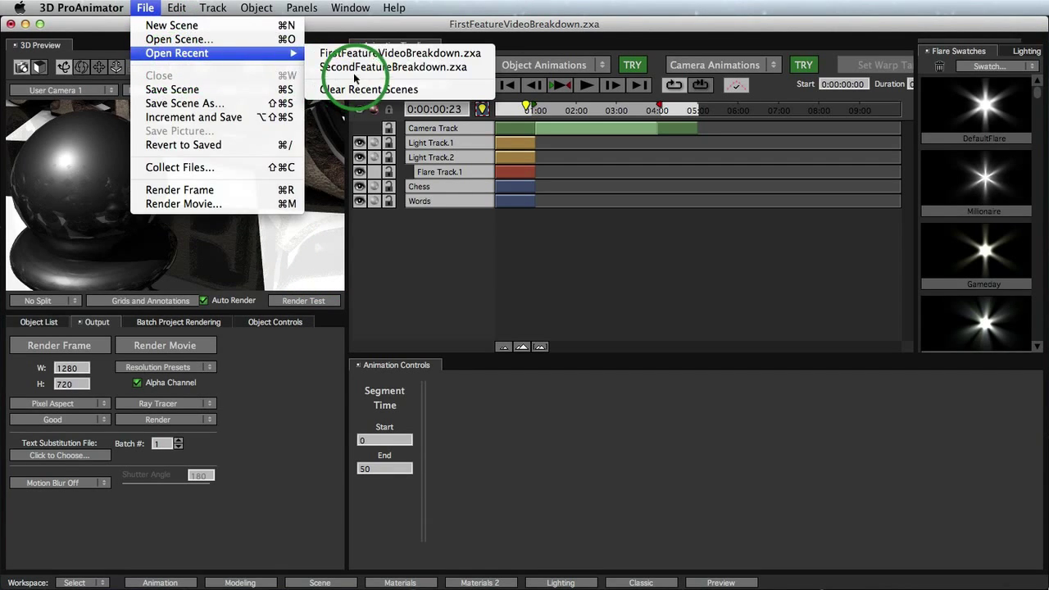
left_click(332, 68)
left_click(578, 291)
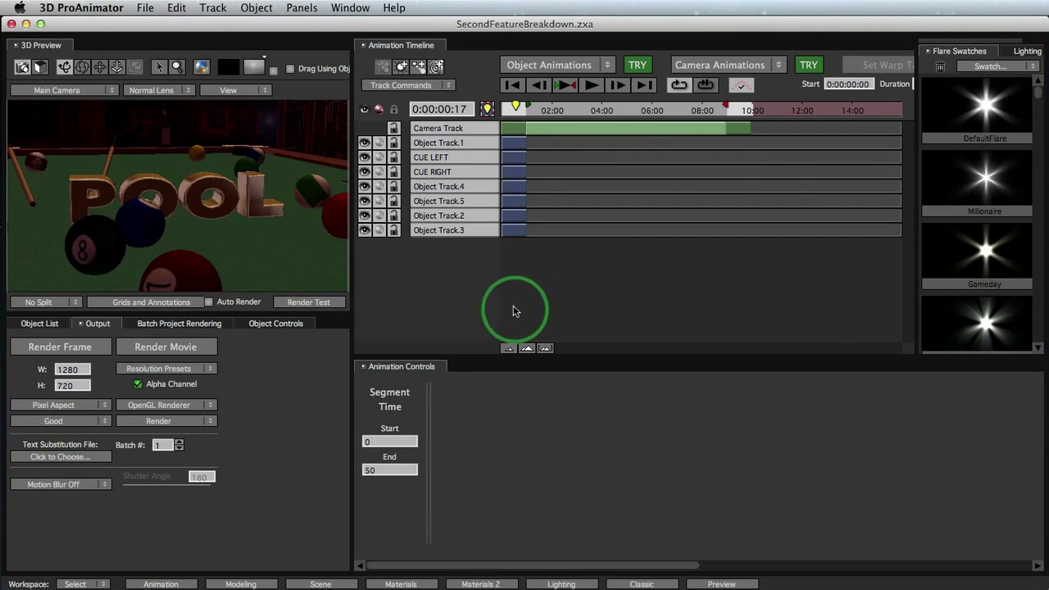
Step: Enable Auto Render and orbit the camera to face the POOL letters
left_click(244, 304)
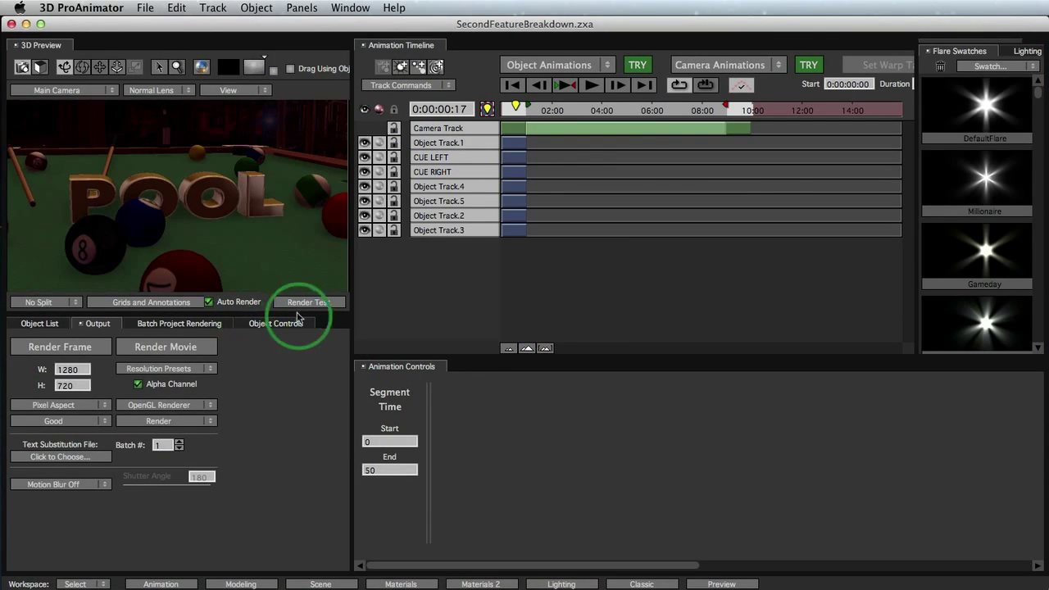
mouse_move(324, 209)
left_mouse_down()
mouse_move(189, 235)
mouse_move(306, 224)
mouse_move(158, 241)
left_mouse_up()
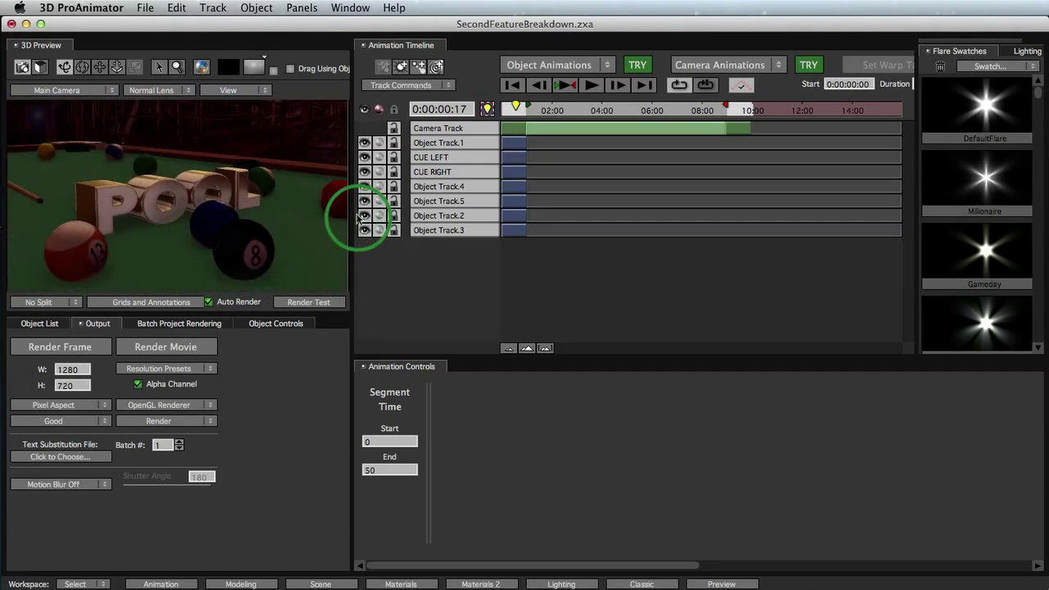
left_click_drag(158, 241, 297, 222)
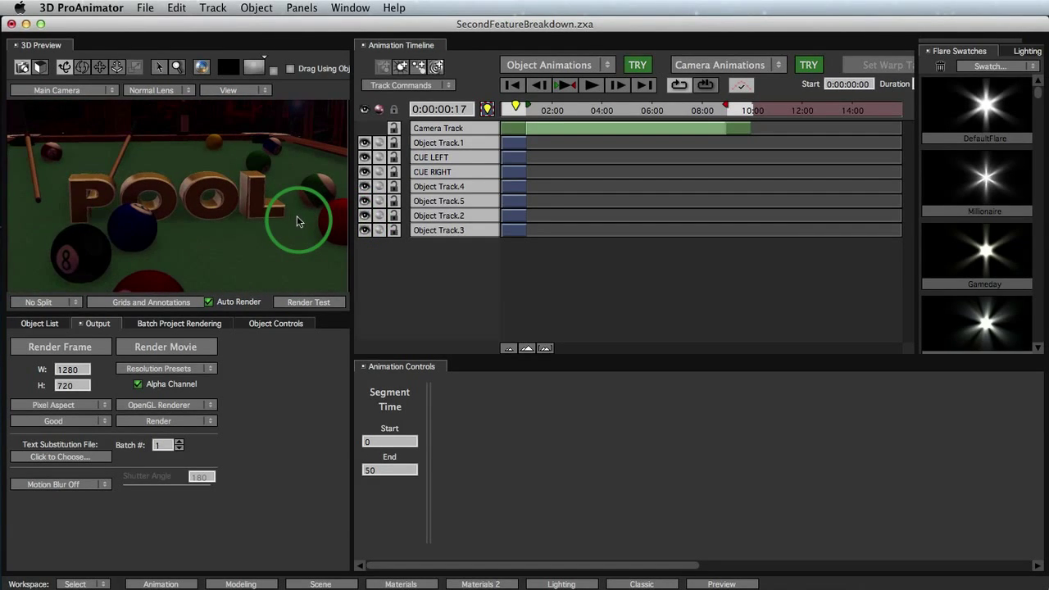
left_click(509, 136)
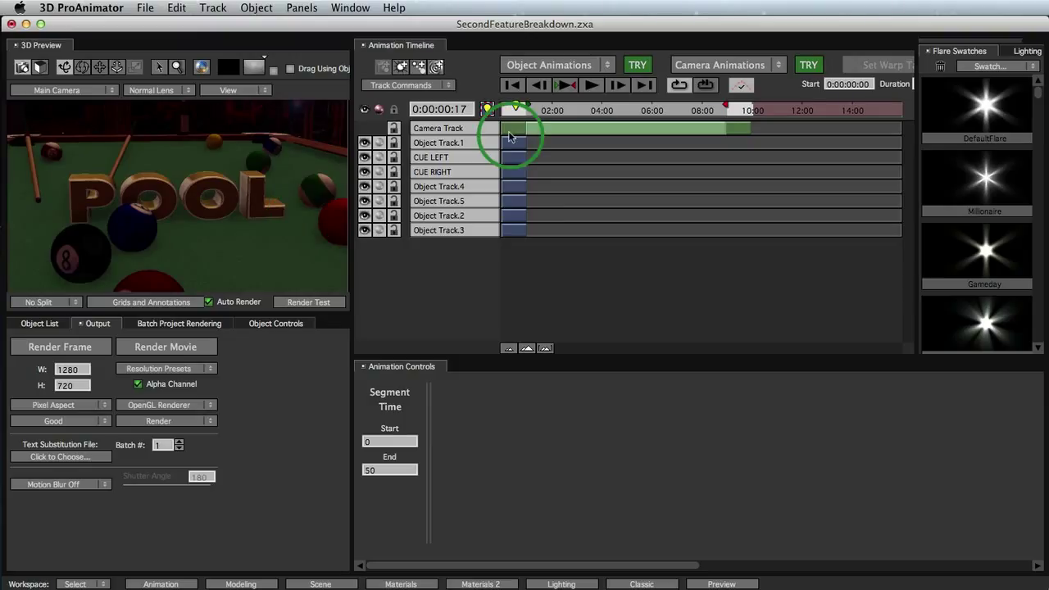
Step: Select the Camera Track, raise focus Blur Amount to 300 and scrub to about nine seconds
left_click(510, 129)
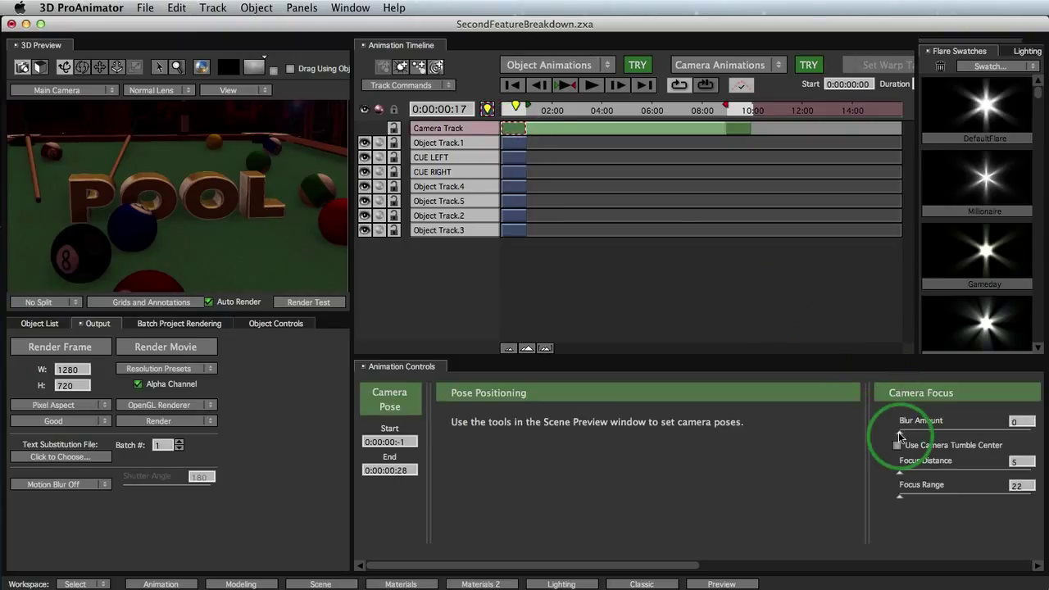
left_click_drag(899, 433, 1036, 437)
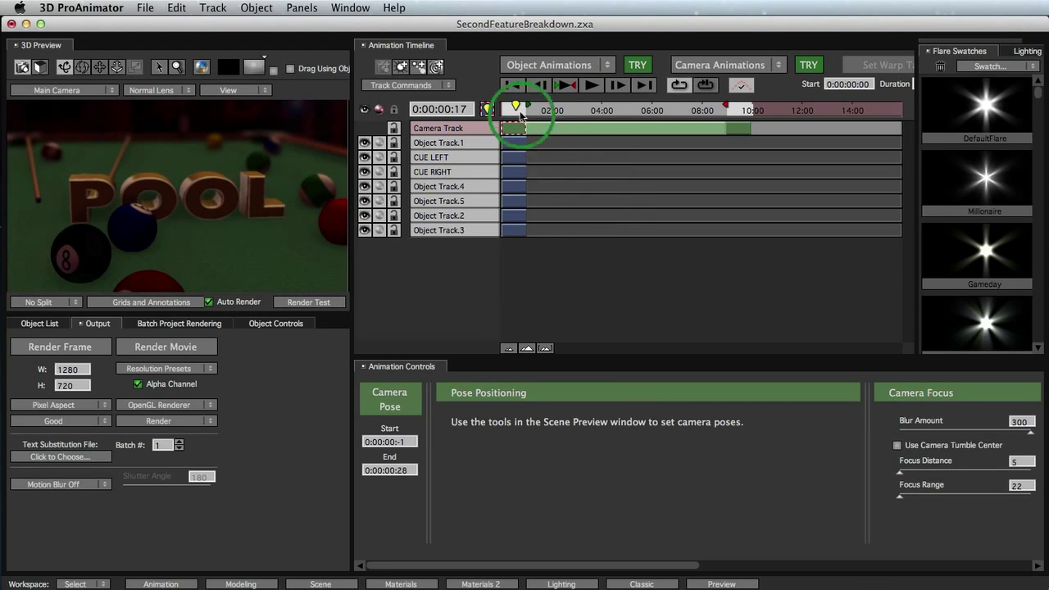
left_click_drag(521, 115, 702, 119)
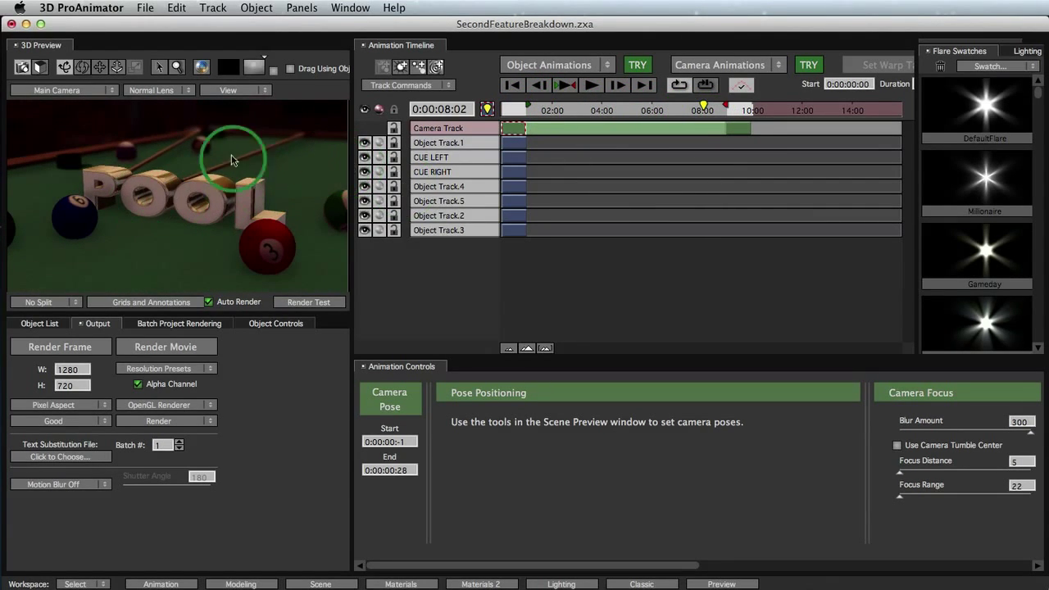
left_click(732, 110)
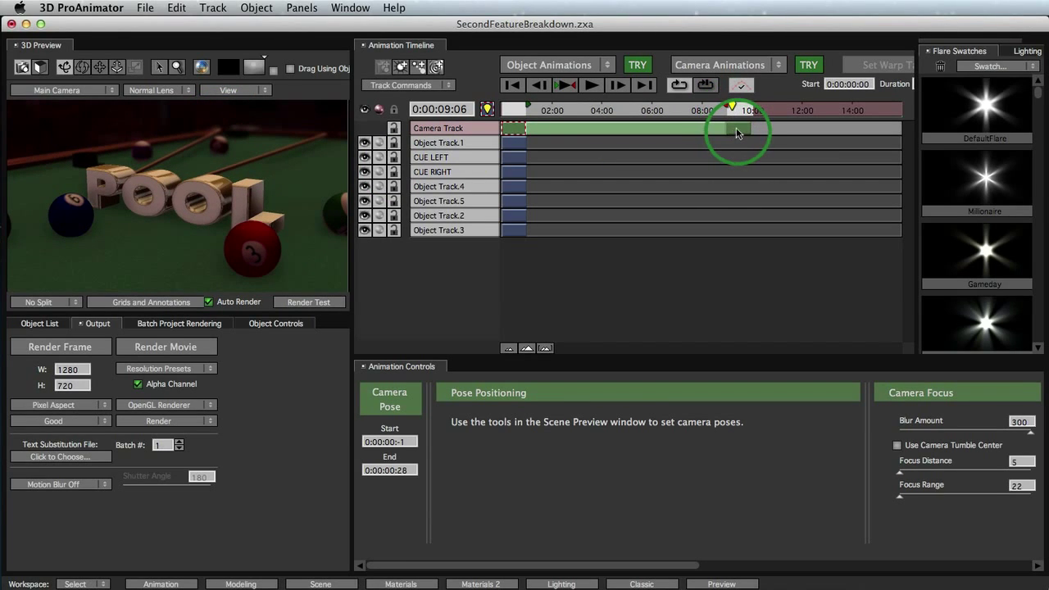
Step: Set the camera pose near the 10-second mark to focus distance 27
left_click(736, 128)
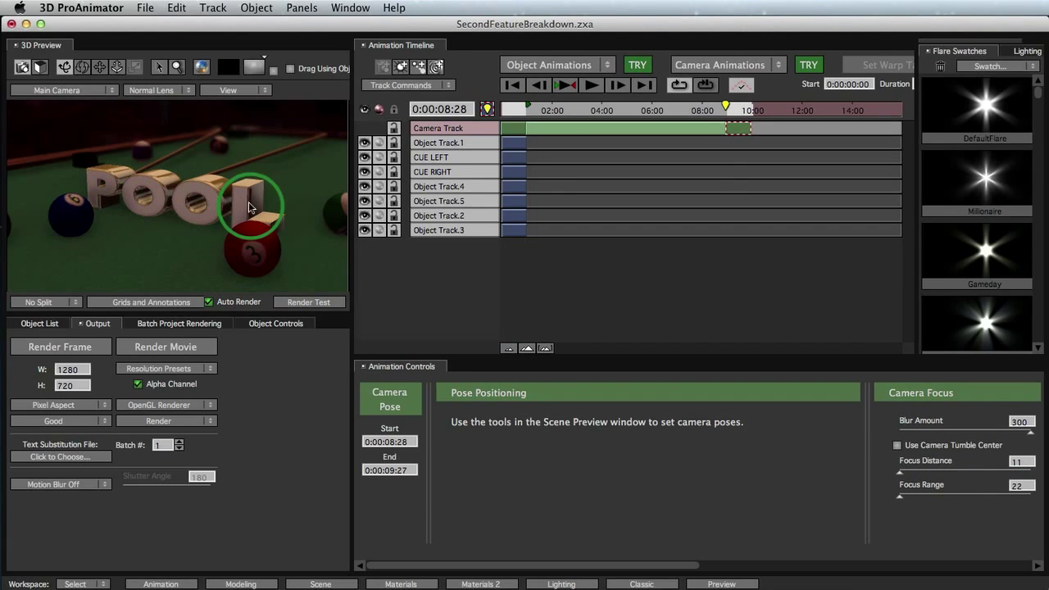
left_click_drag(245, 199, 215, 177)
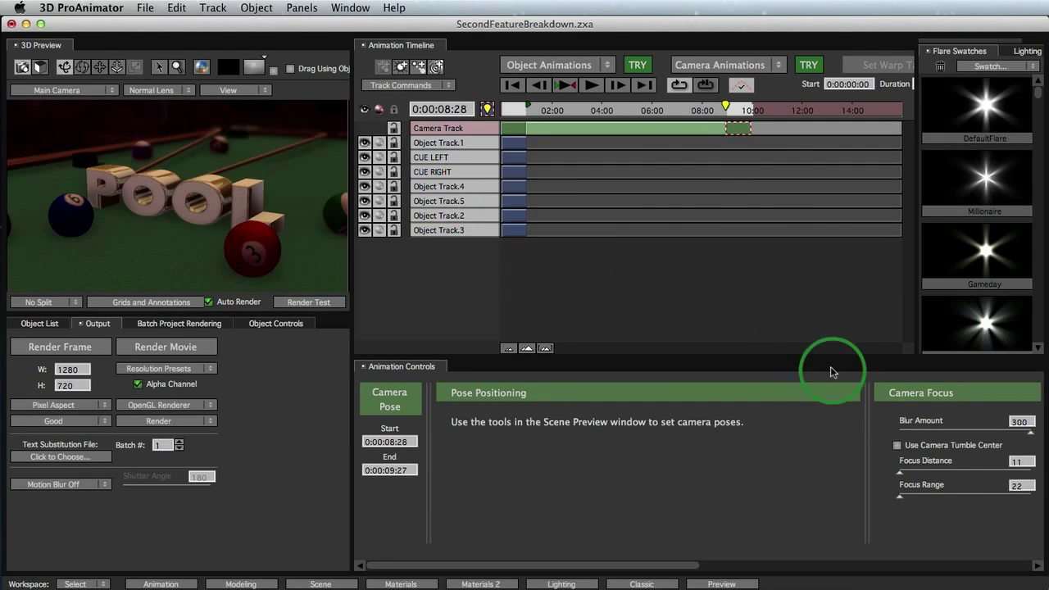
double_click(1017, 461)
type("0")
key("Return")
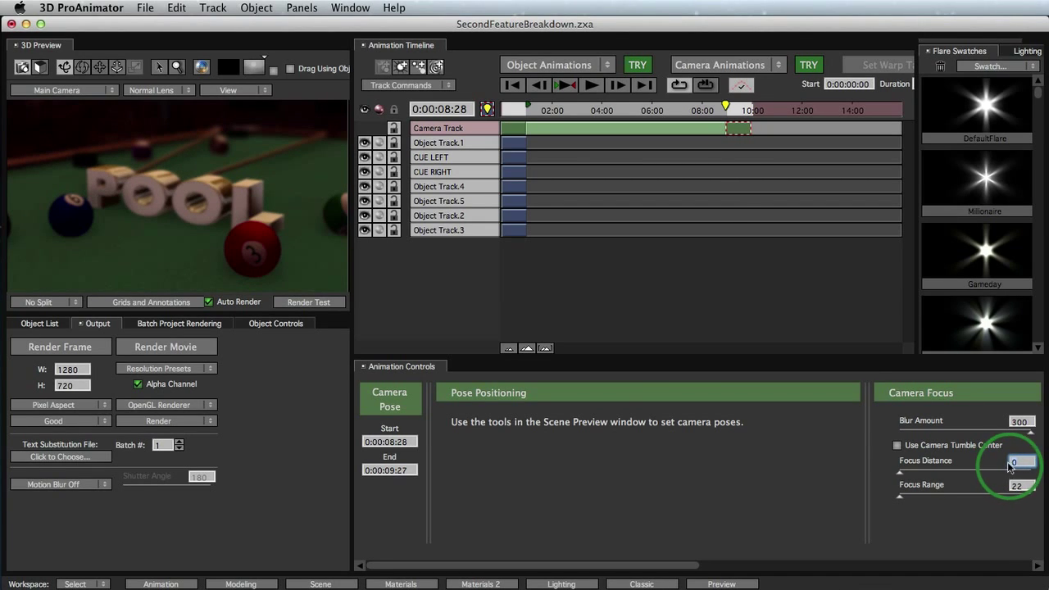
type("27")
key("Return")
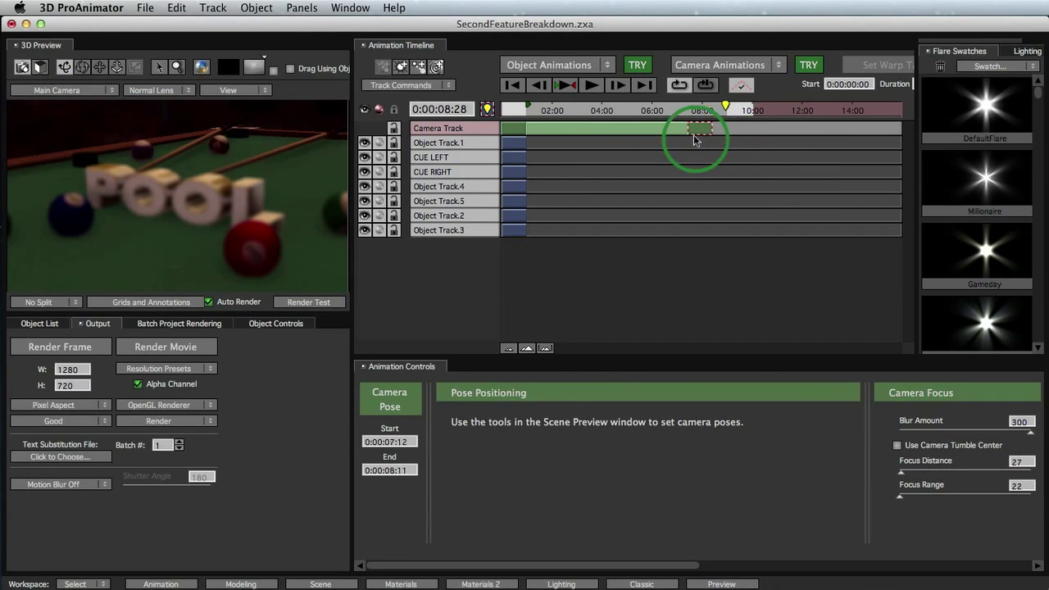
Step: Add a camera pose at about nine seconds with focus distance 11
left_click(735, 129)
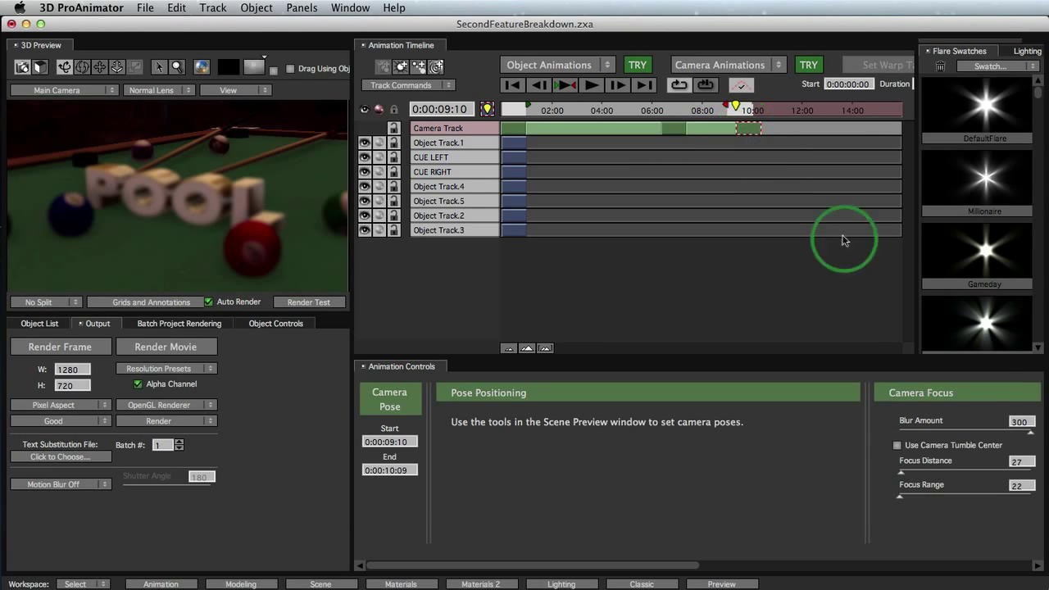
type("11")
key("Return")
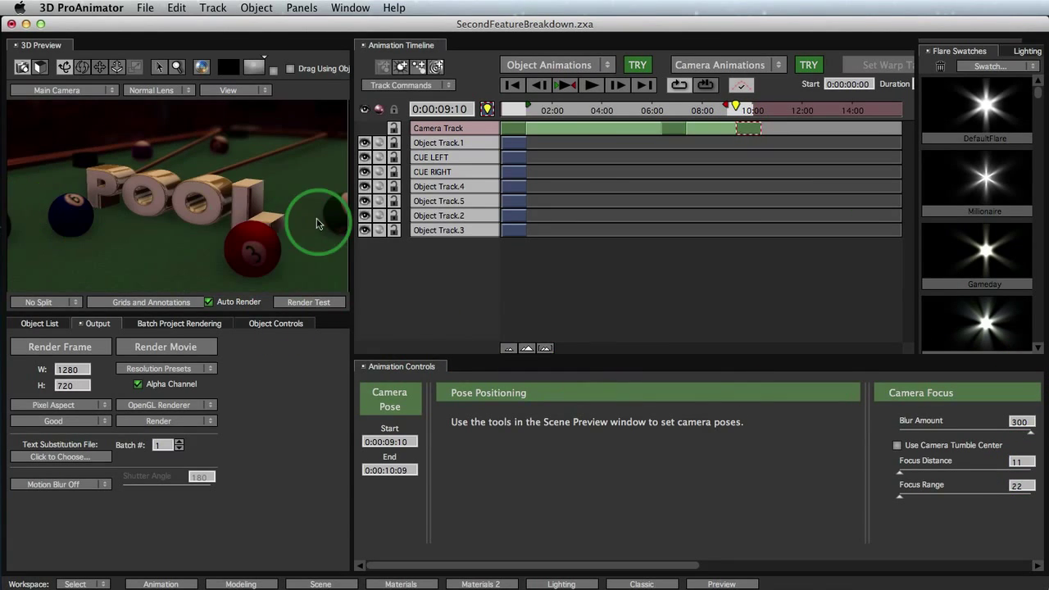
Step: Scrub the focus rack between seven and ten seconds, then return to the animation start
left_click_drag(677, 111, 715, 115)
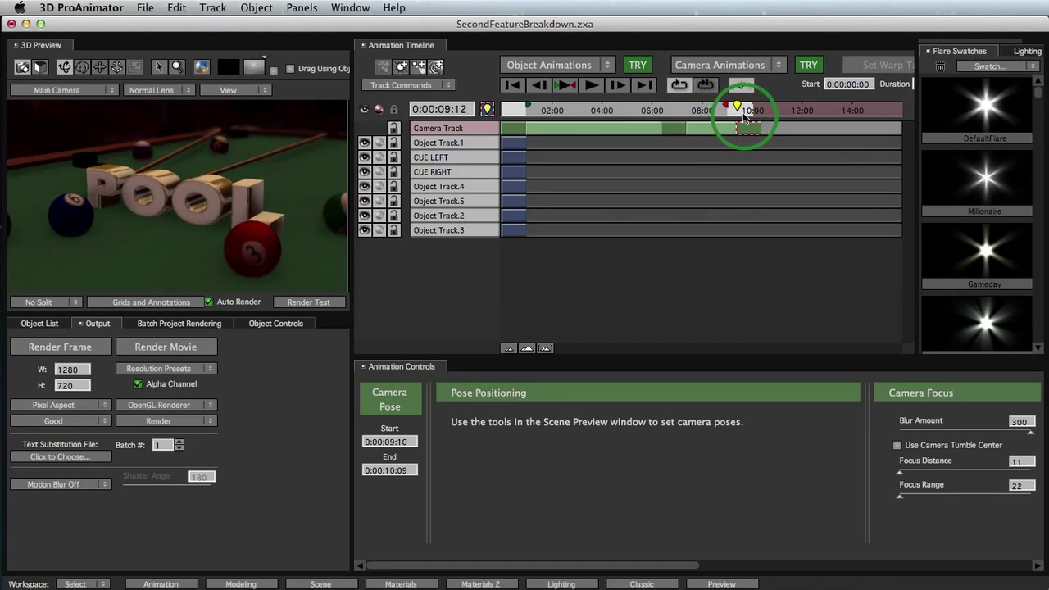
mouse_move(714, 115)
left_mouse_down()
mouse_move(739, 120)
mouse_move(680, 117)
left_mouse_up()
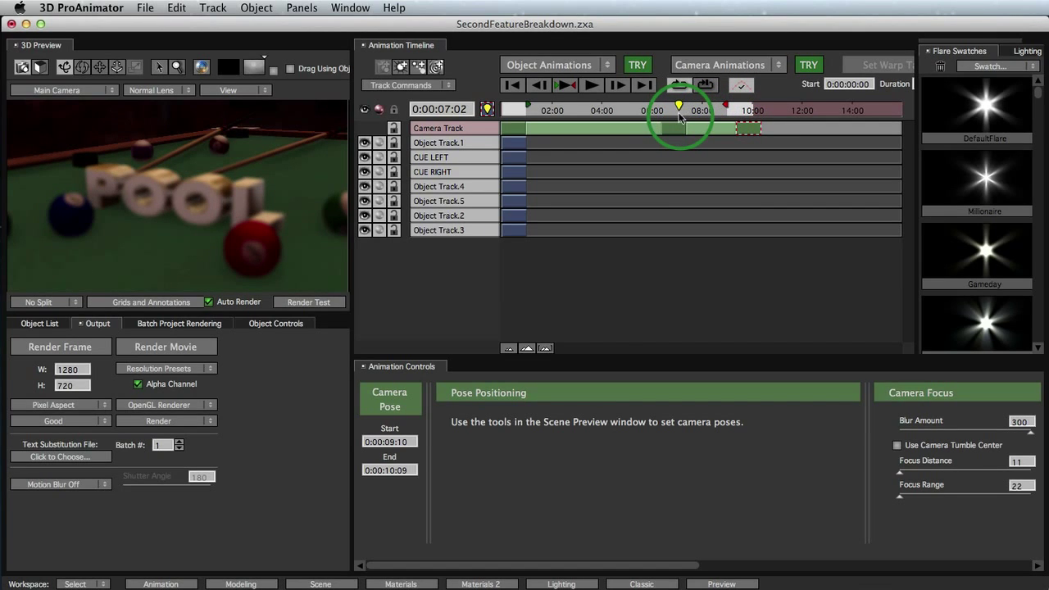
left_click_drag(680, 118, 741, 120)
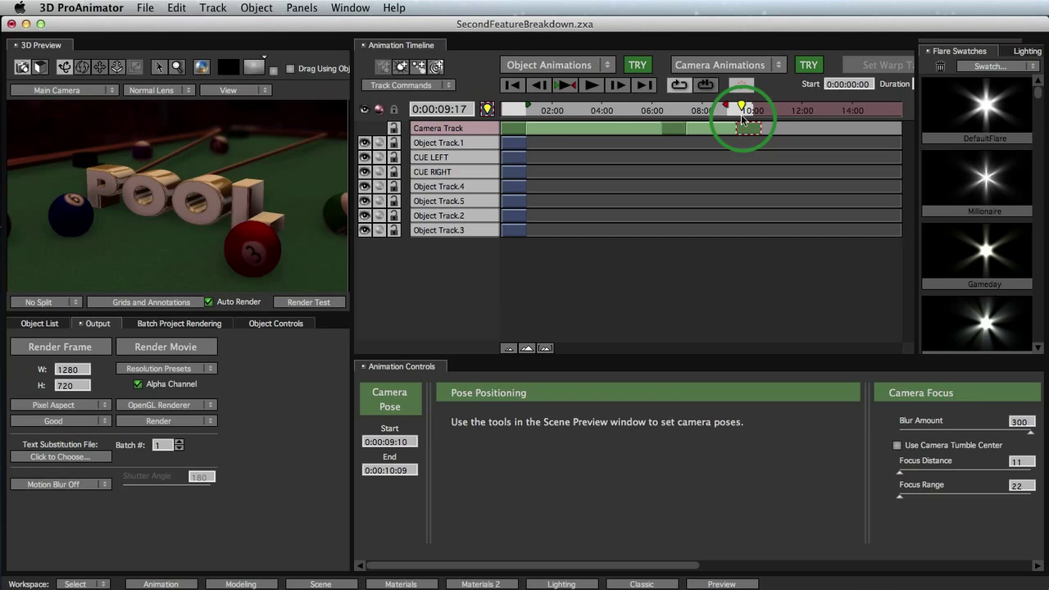
left_click(668, 128)
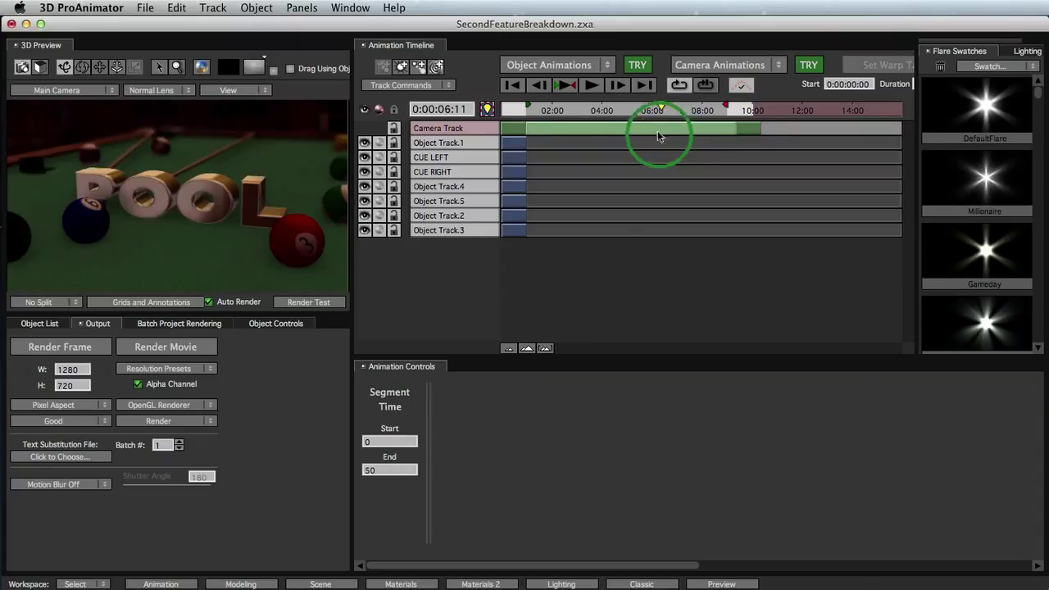
left_click(514, 111)
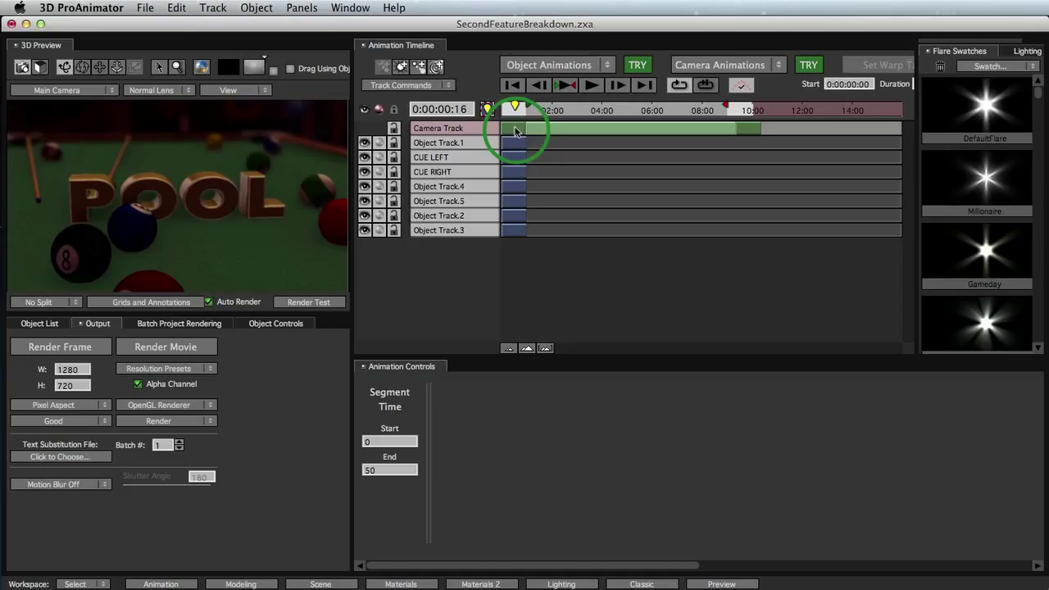
Step: Switch the pool scene to the Ray Tracer renderer and reframe the camera close to the POOL letters
left_click(209, 405)
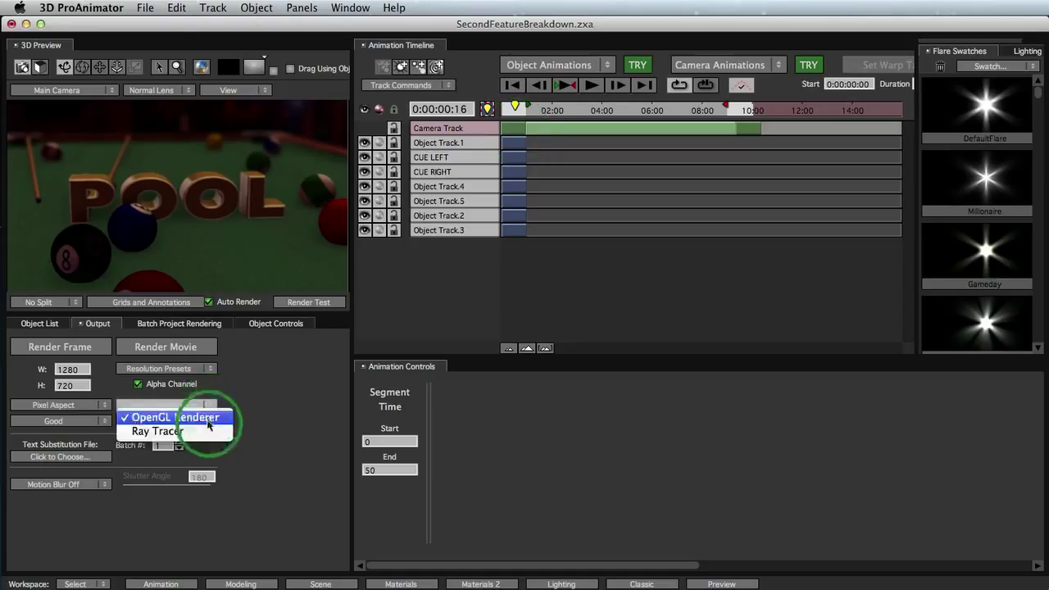
left_click(209, 434)
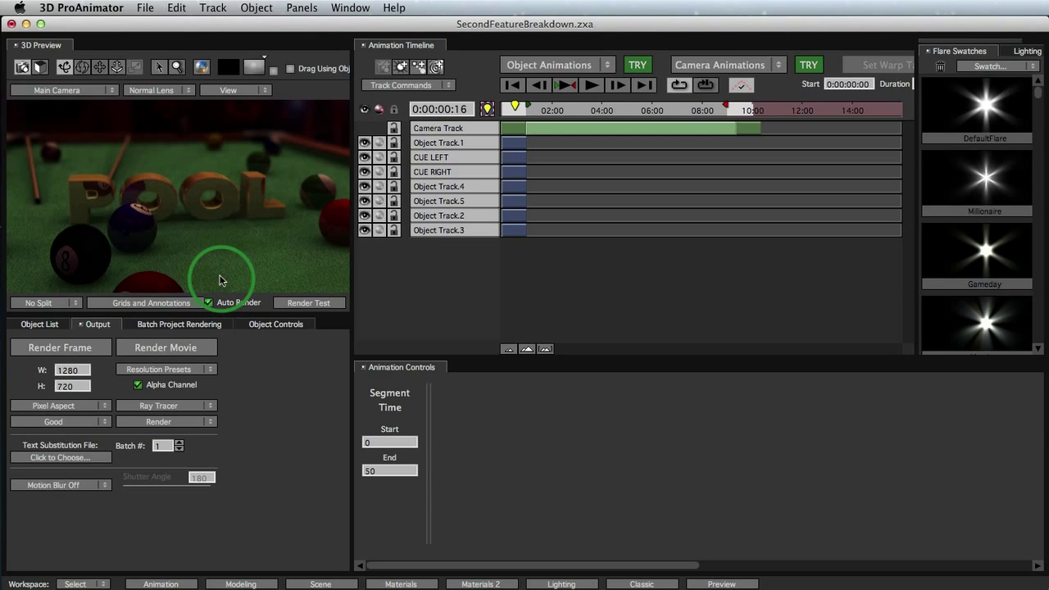
left_click_drag(227, 245, 275, 216)
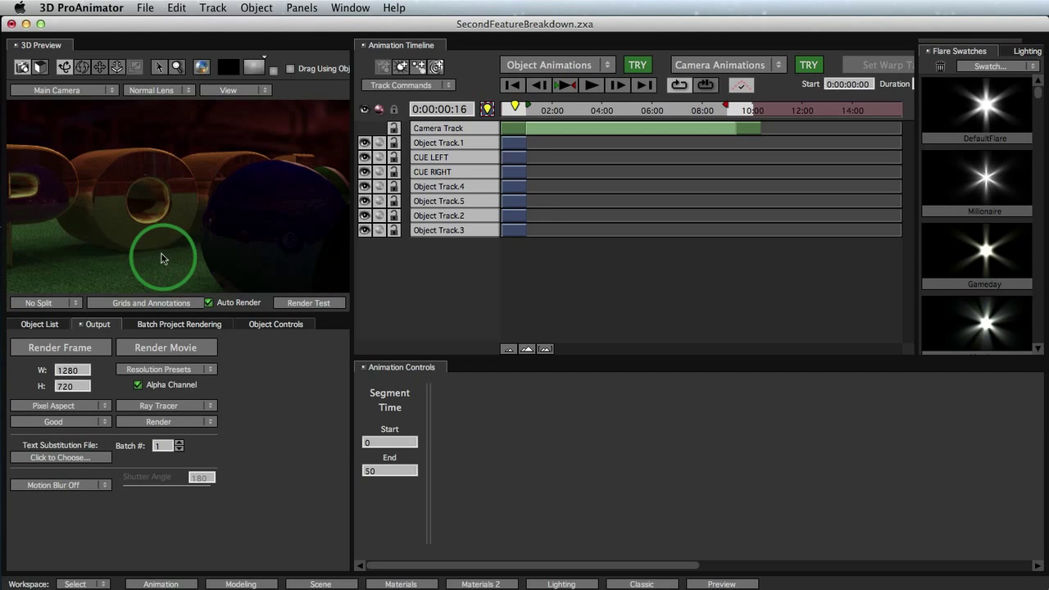
mouse_move(234, 218)
left_mouse_down()
mouse_move(209, 196)
mouse_move(228, 251)
left_mouse_up()
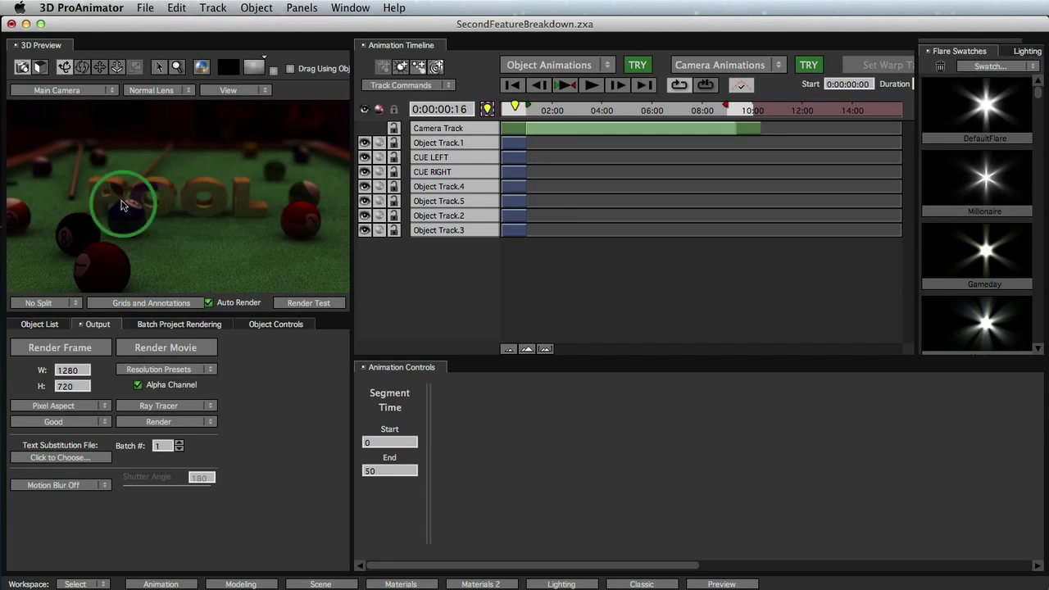
Step: Switch to the large Preview workspace for the ray-traced POOL render
left_click(710, 583)
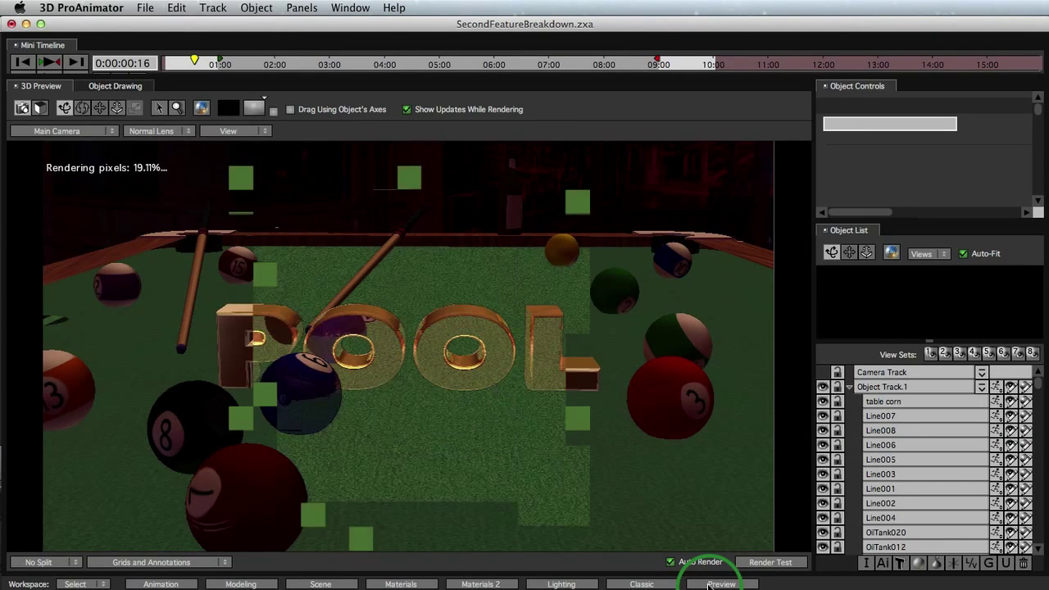